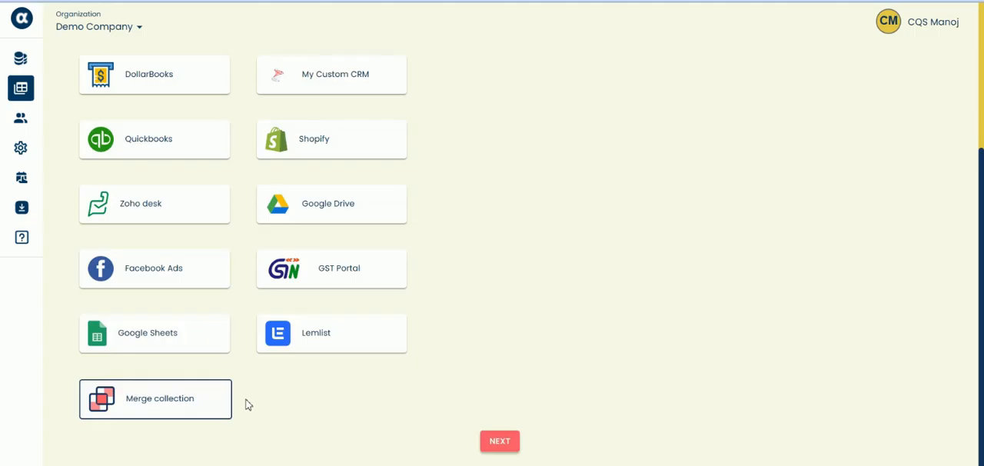
- Start a new merge collection and choose GSTR9 Portal Data and Purchase Register as the collections to merge
click(503, 441)
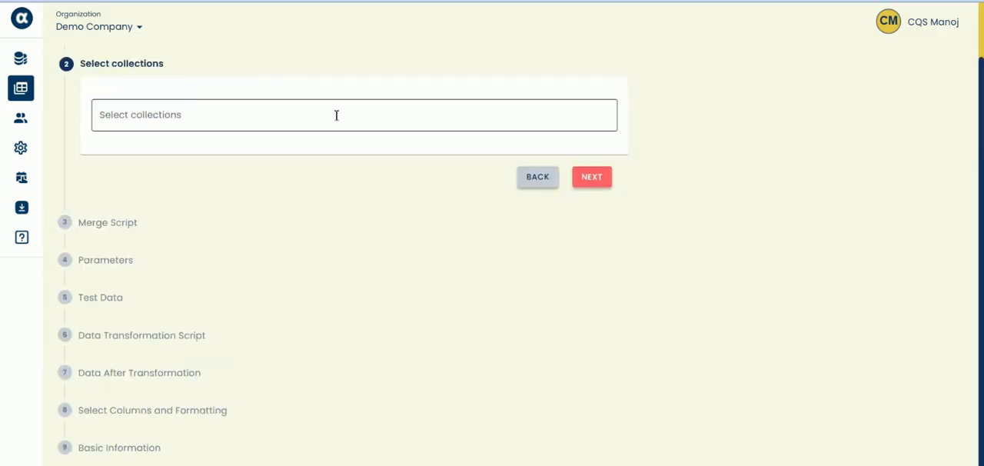
click(336, 115)
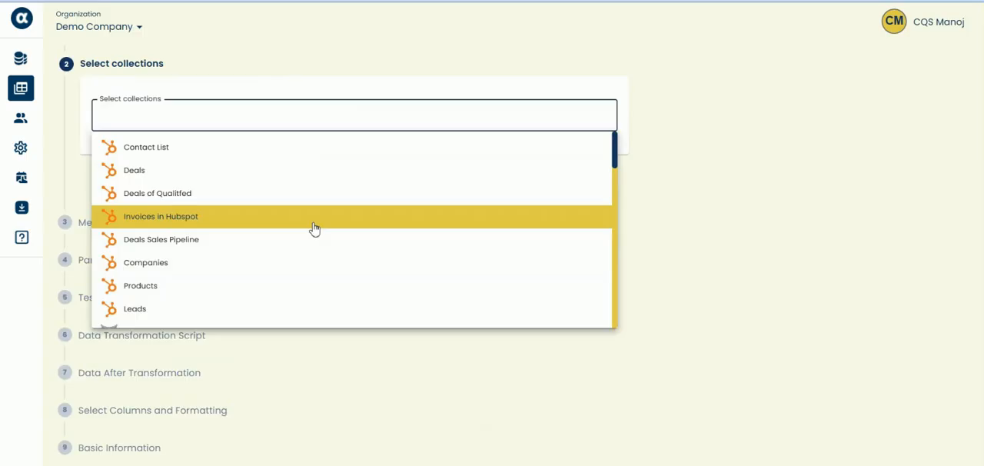
scroll(315, 228, down, 4)
scroll(314, 228, down, 1)
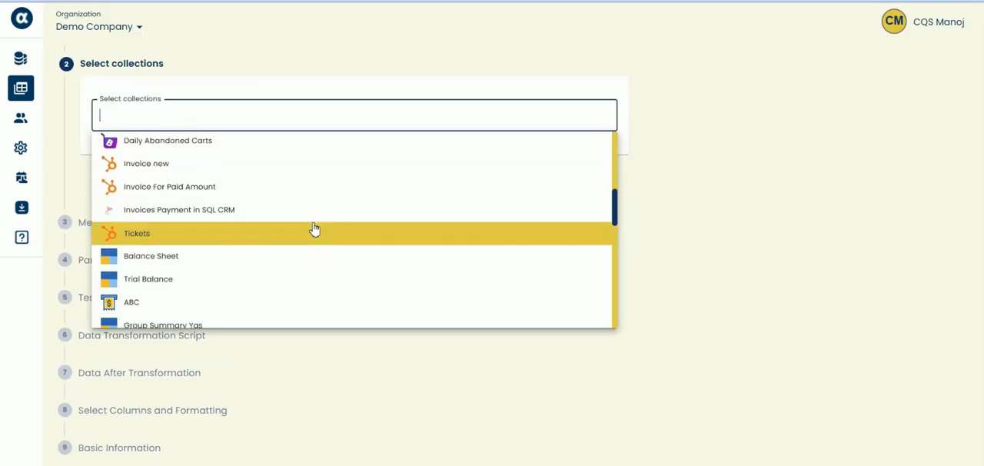
scroll(314, 228, down, 3)
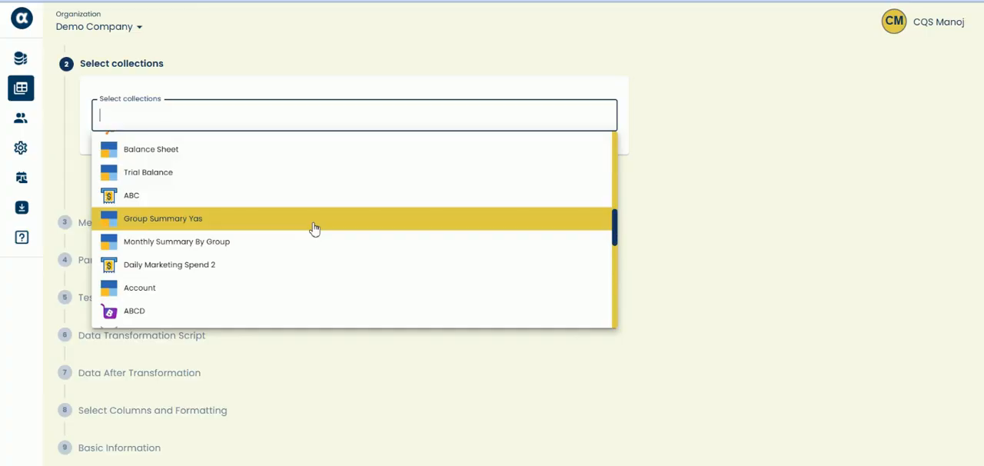
scroll(314, 228, down, 3)
click(219, 175)
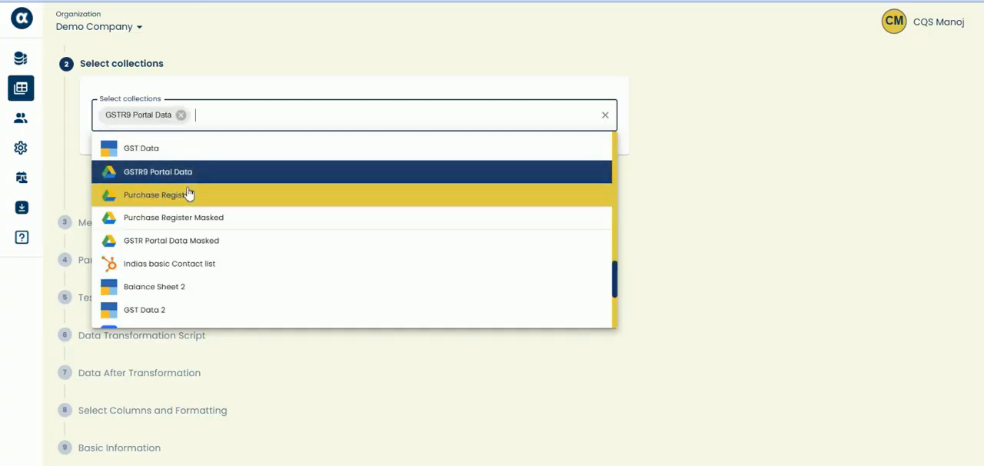
click(187, 196)
click(481, 392)
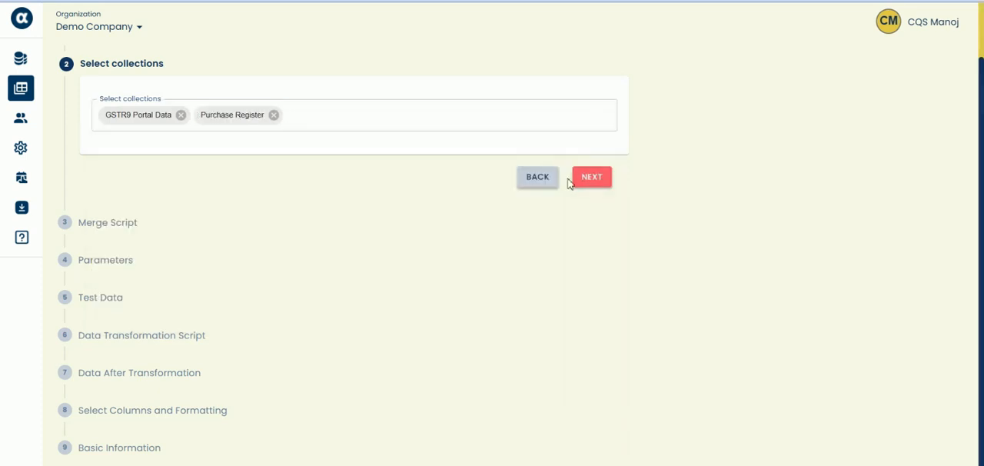
click(578, 182)
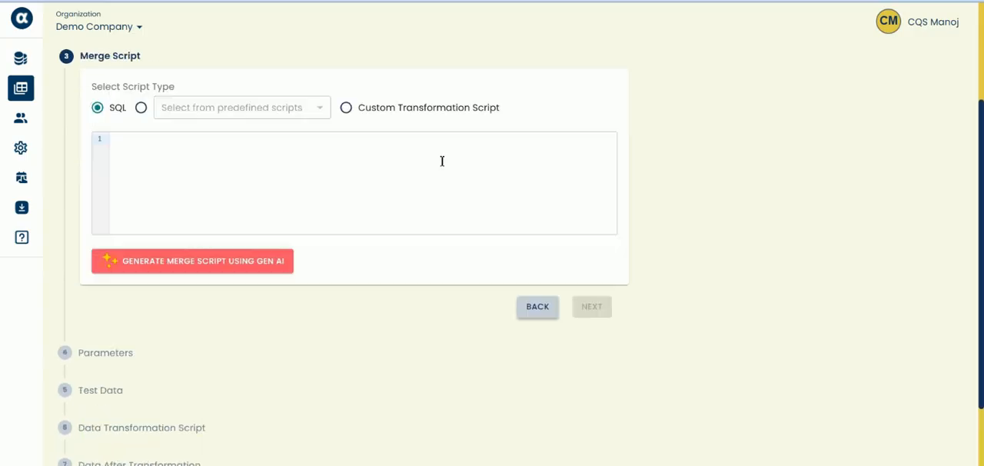
- Set the merge script type to Custom Transformation Script and replace the template code with the copied merge script
click(348, 110)
click(307, 177)
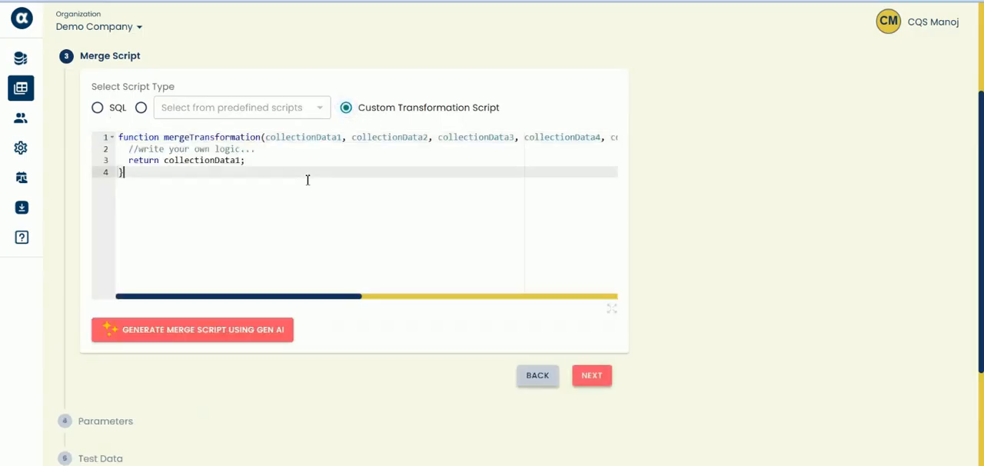
key(ctrl+a)
key(ctrl+v)
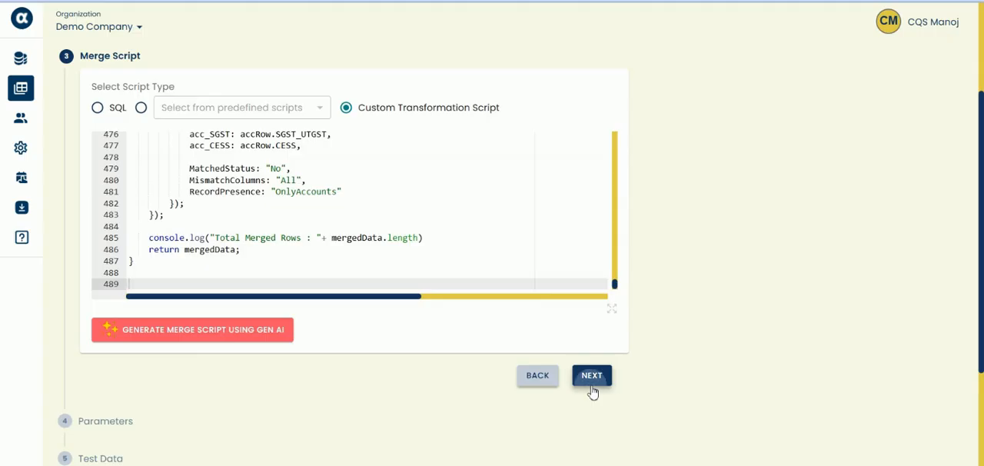
click(590, 376)
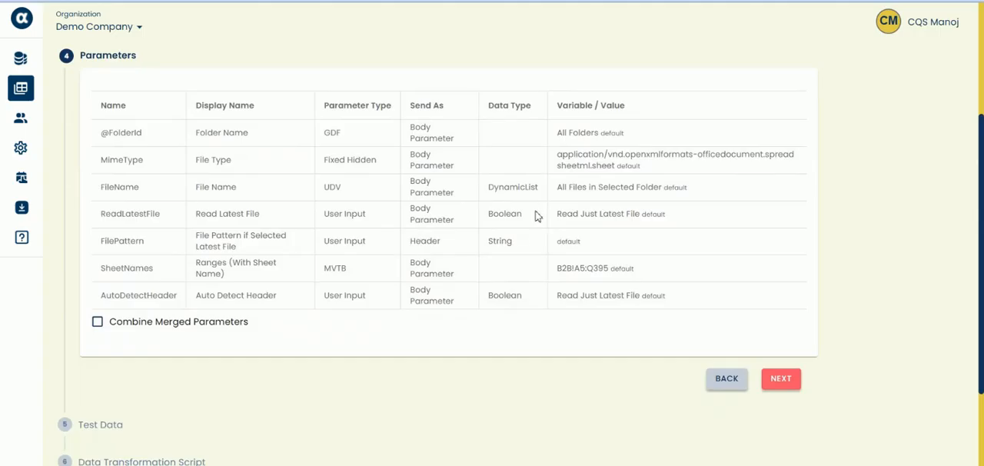
- Accept the listed parameters, test the merged collection and look through the resulting rows and columns
click(782, 387)
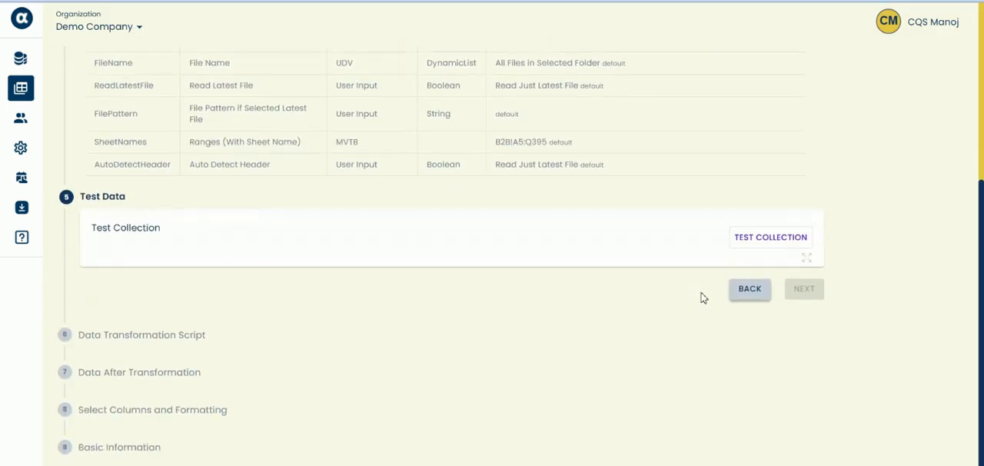
click(765, 237)
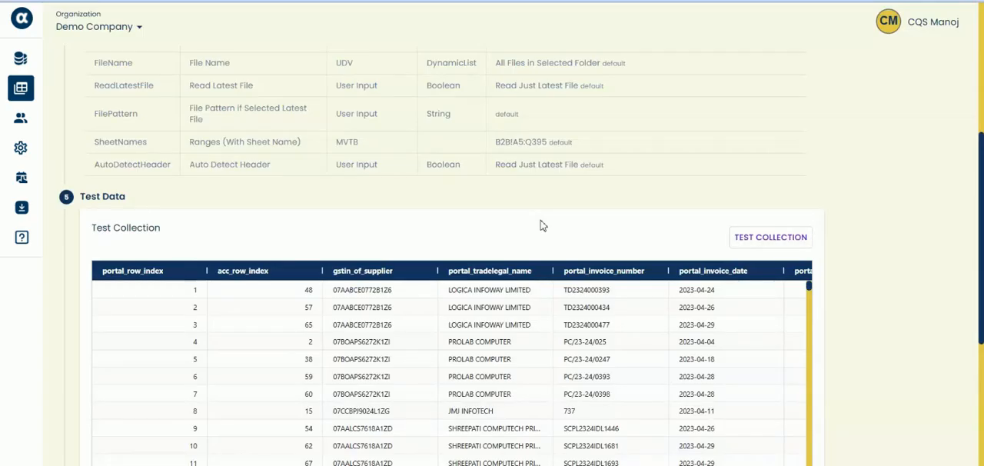
scroll(510, 322, down, 2)
scroll(692, 345, down, 3)
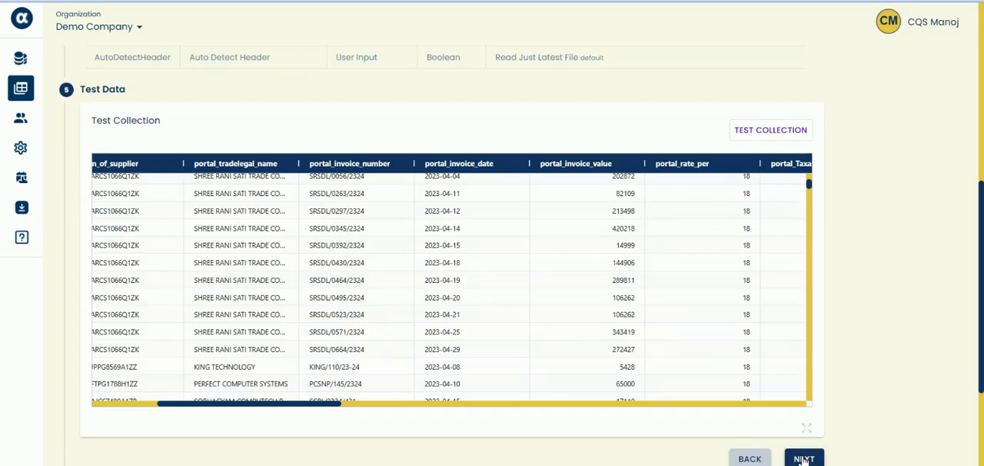
click(804, 457)
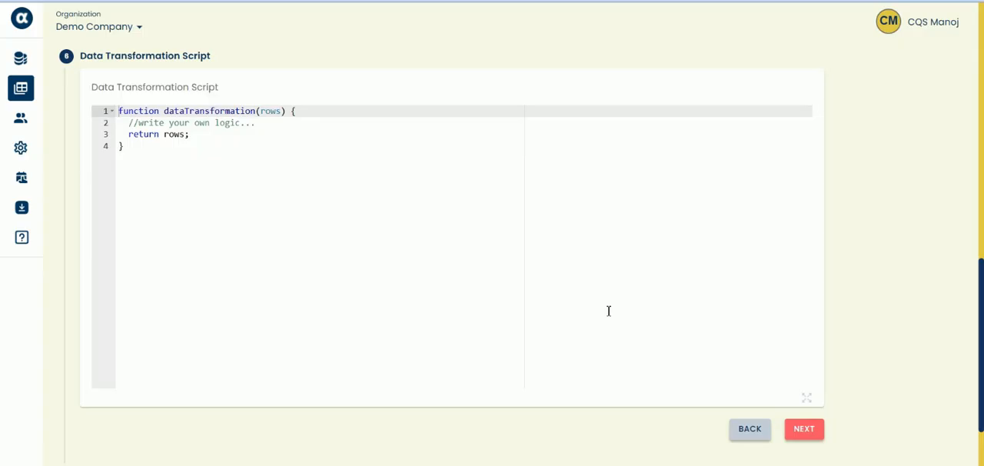
- Keep the default data transformation script, include all columns in the collection and accept their default formatting
click(812, 434)
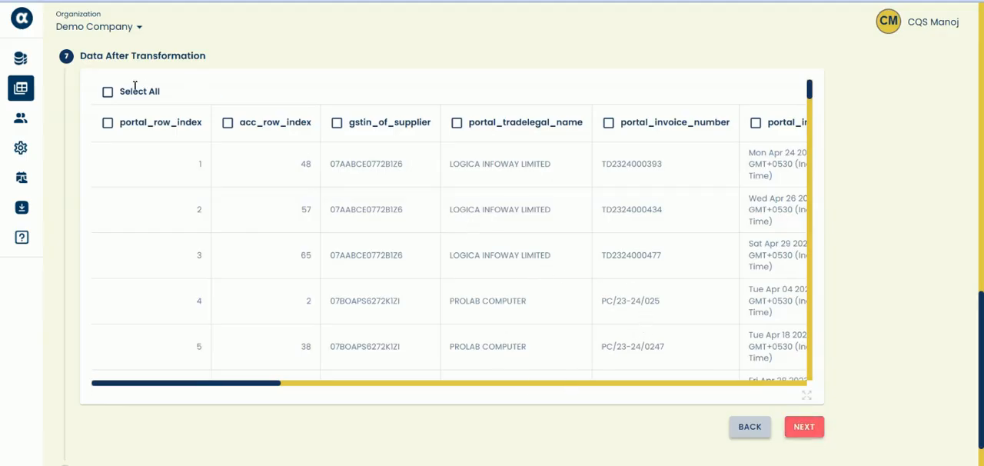
click(108, 91)
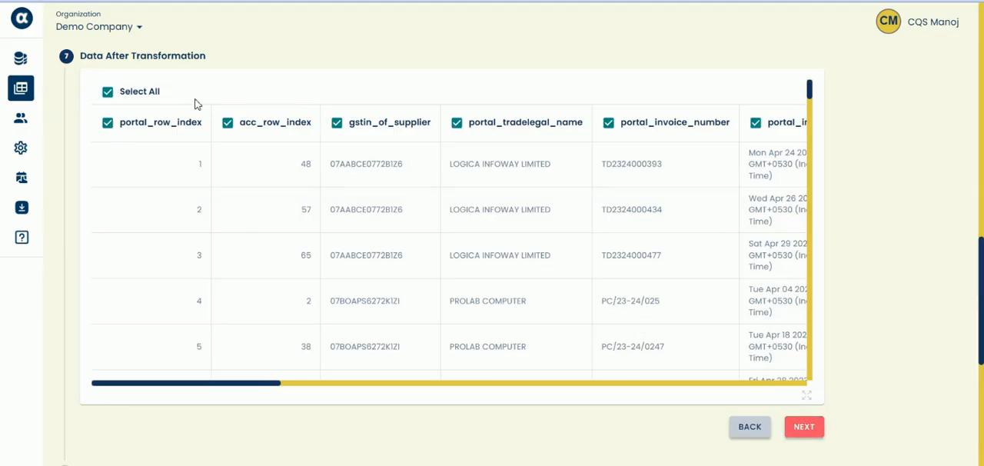
click(806, 427)
scroll(759, 302, down, 10)
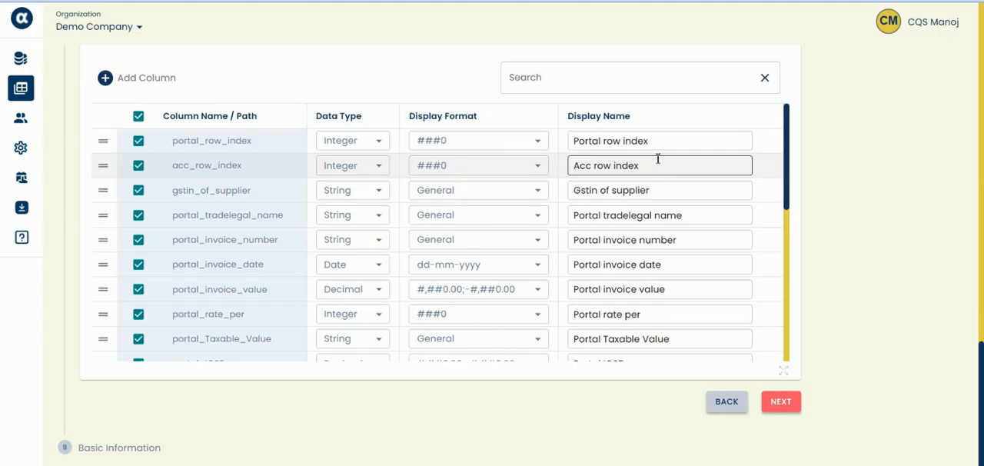
click(778, 402)
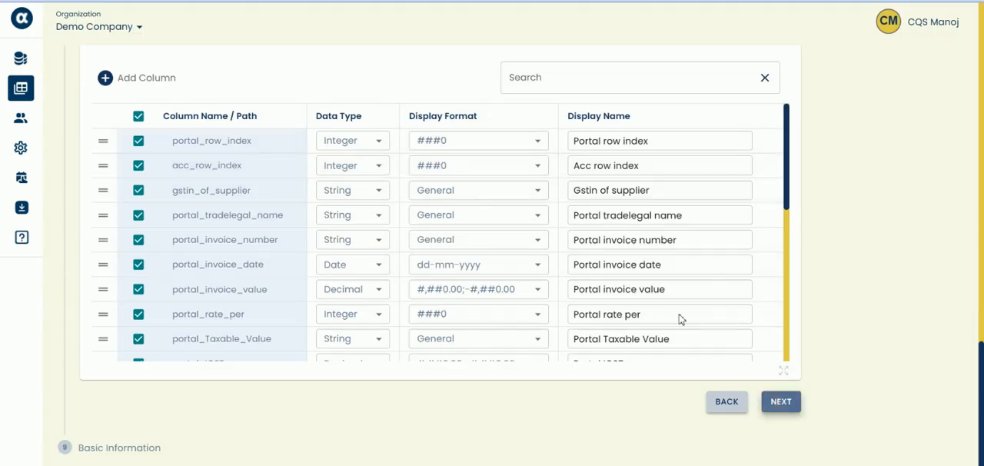
- Name the data collection Merge Tutorial, assign it to the Merge Collection group and save it
click(132, 280)
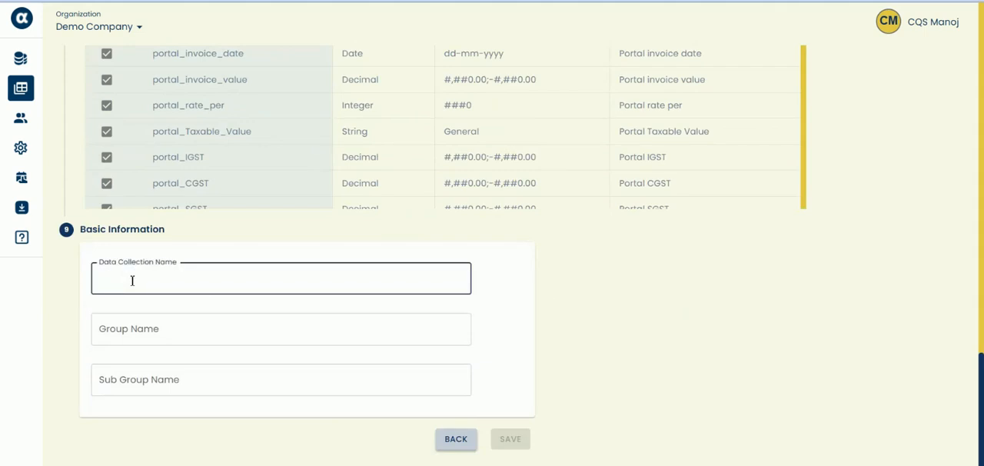
text(Merge Tutorial)
click(165, 337)
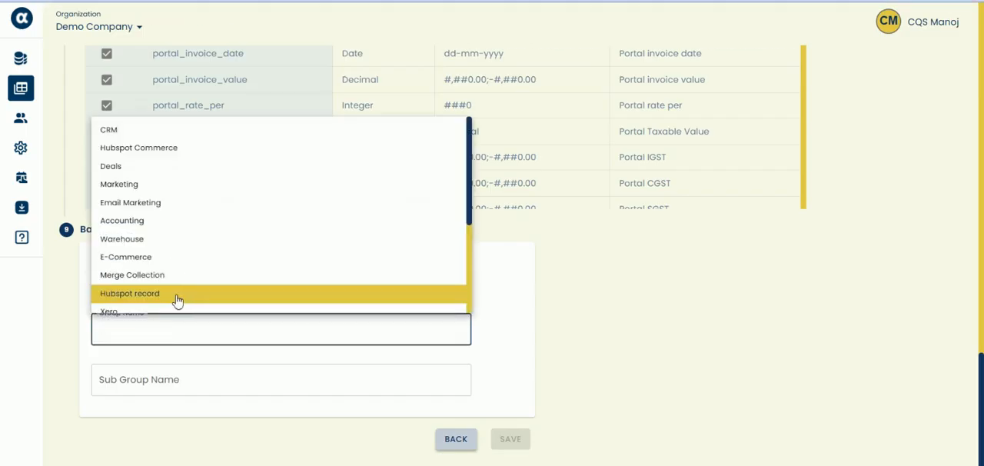
click(154, 275)
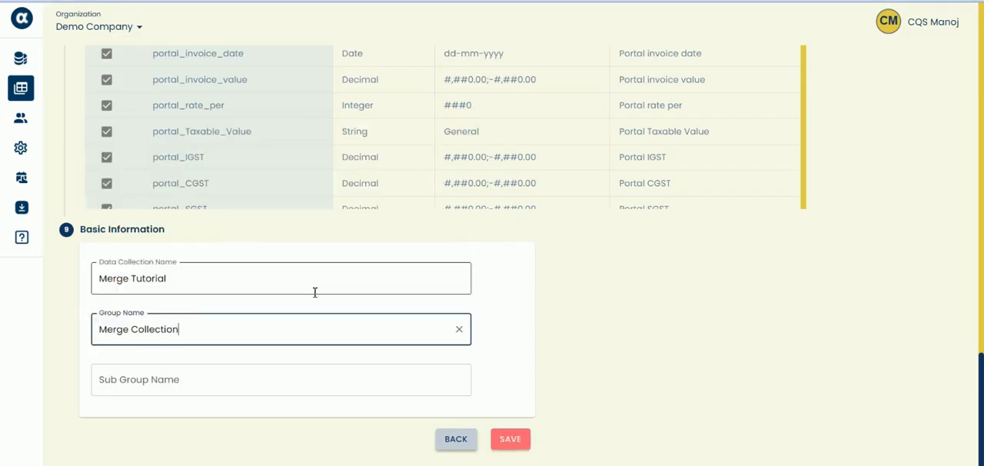
click(508, 441)
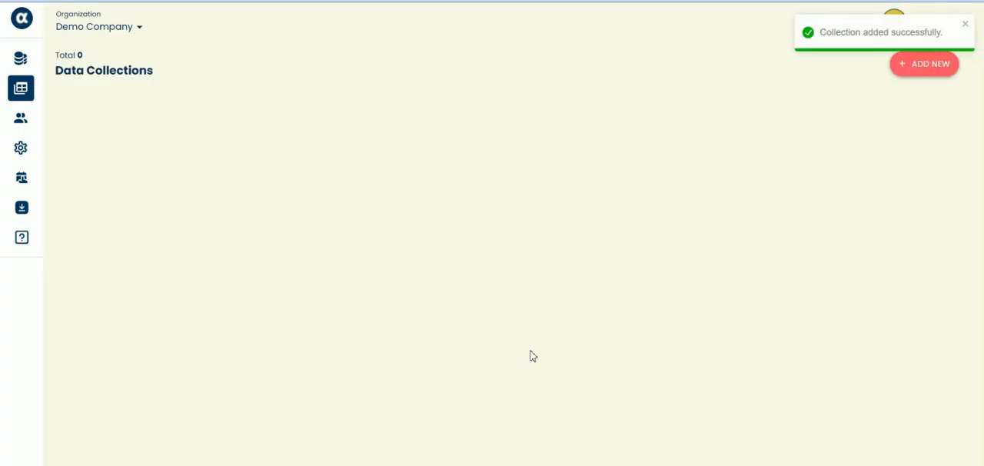
- Open the refresh schedule settings of the Merge Tutorial collection and show the schedule timing options
scroll(523, 237, down, 2)
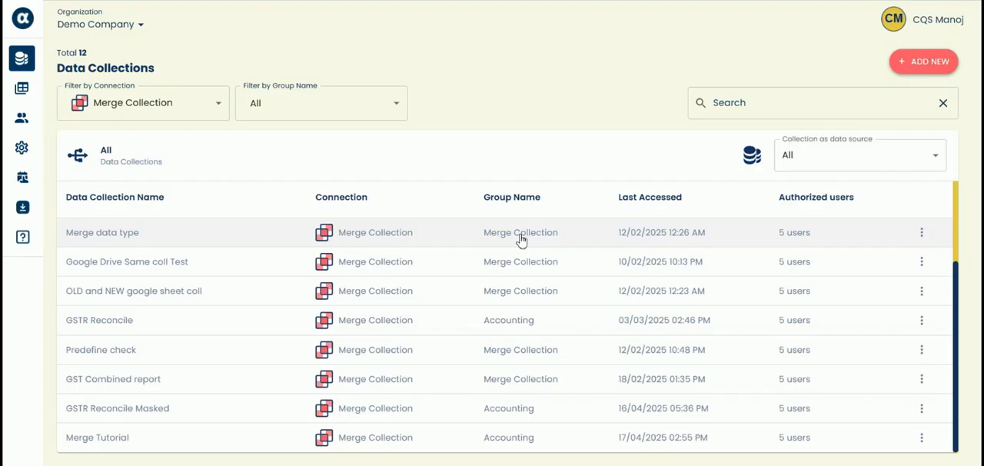
click(922, 439)
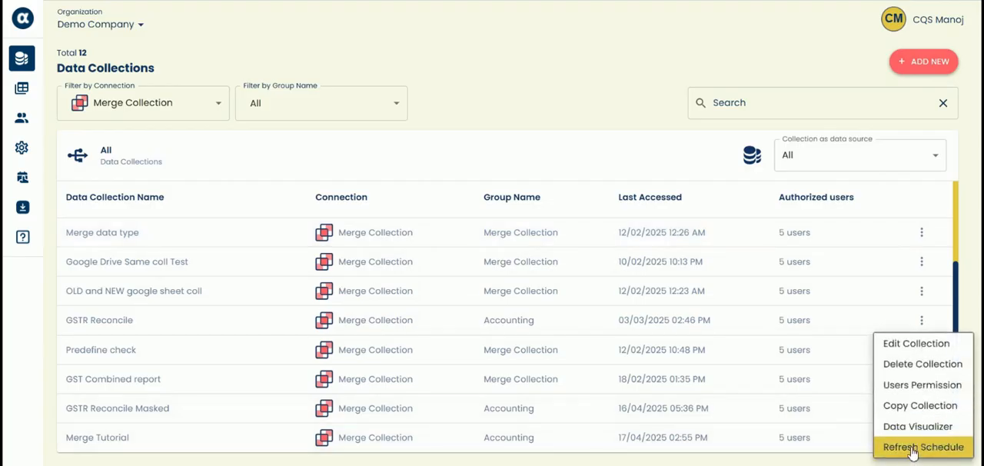
click(912, 449)
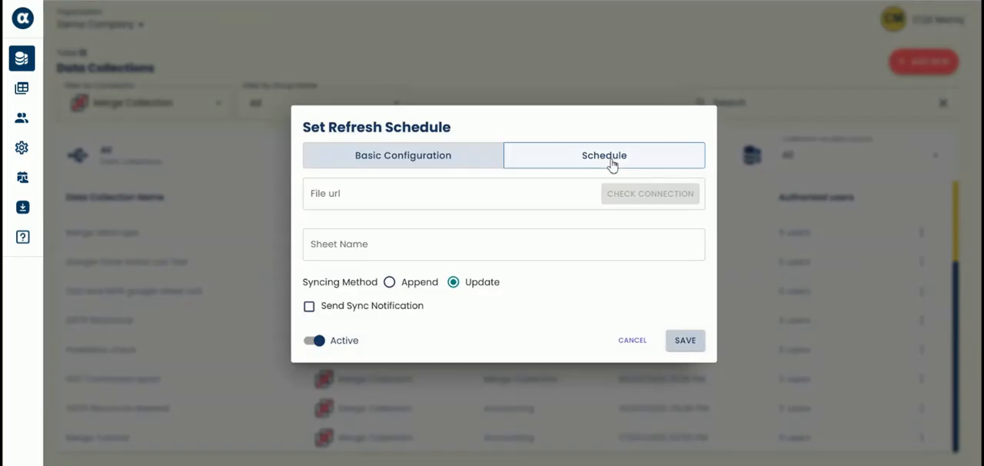
click(613, 162)
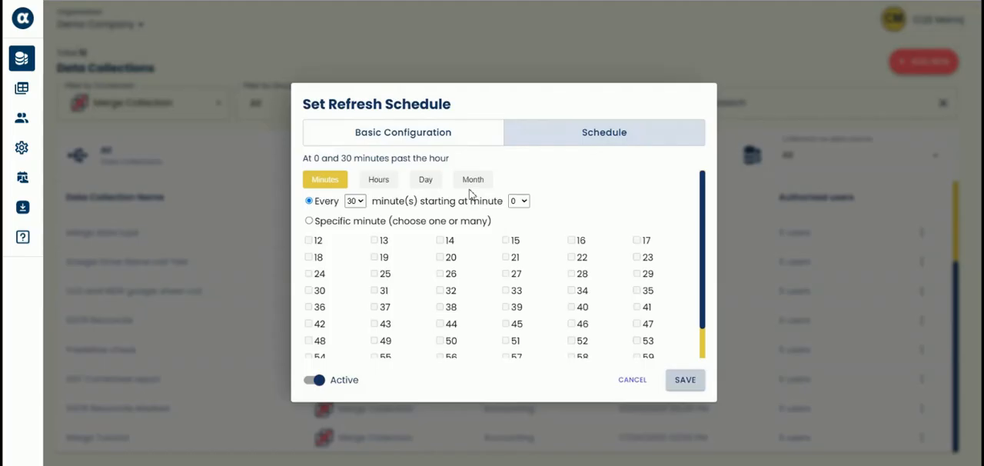
- In the basic configuration, paste the Google Sheets file URL, set the sheet name to GST and check the connection
click(353, 134)
click(331, 201)
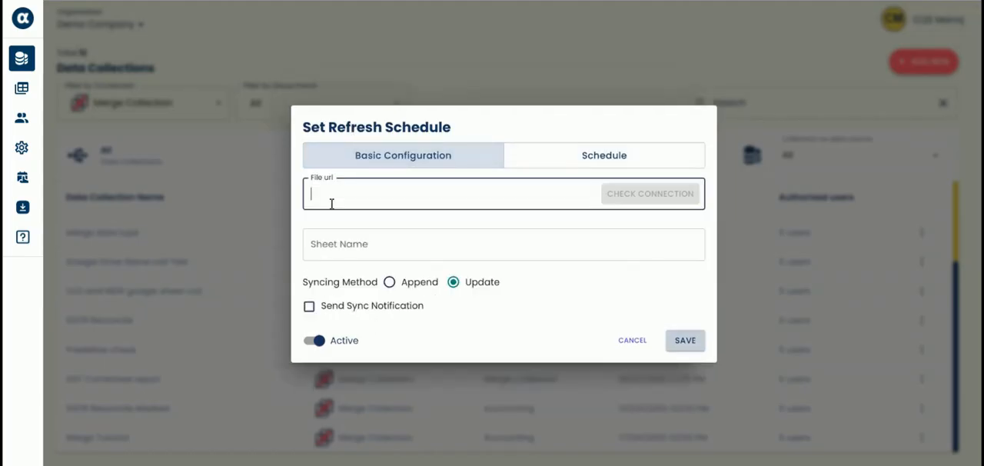
key(ctrl+v)
click(366, 244)
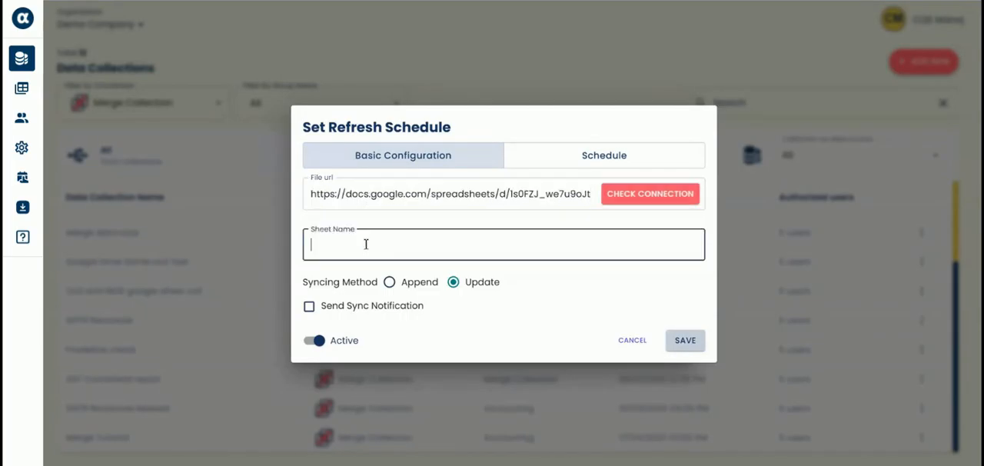
text(GST)
click(643, 199)
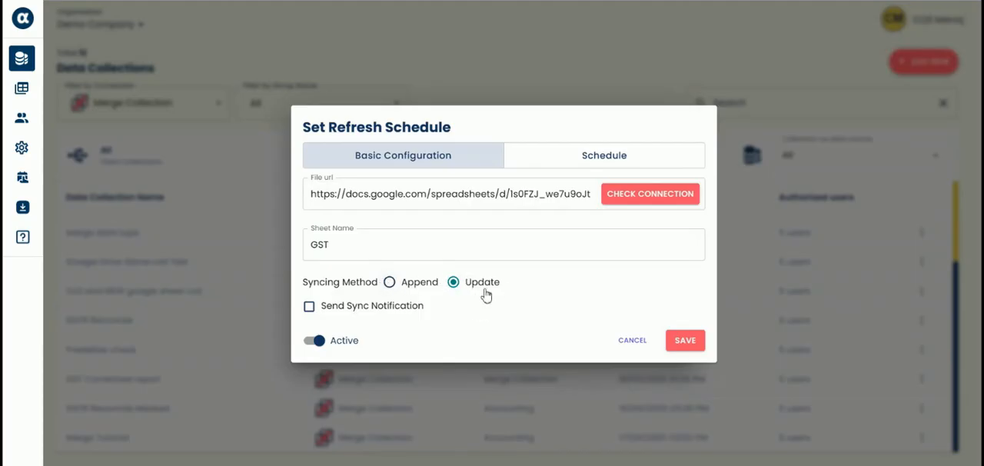
- Briefly enable the sync notification, disable it again and save the refresh schedule
click(309, 308)
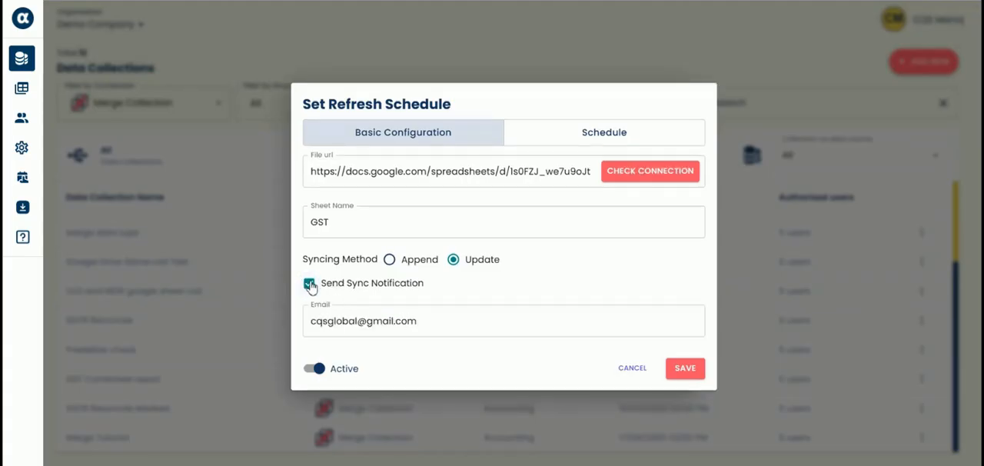
click(309, 284)
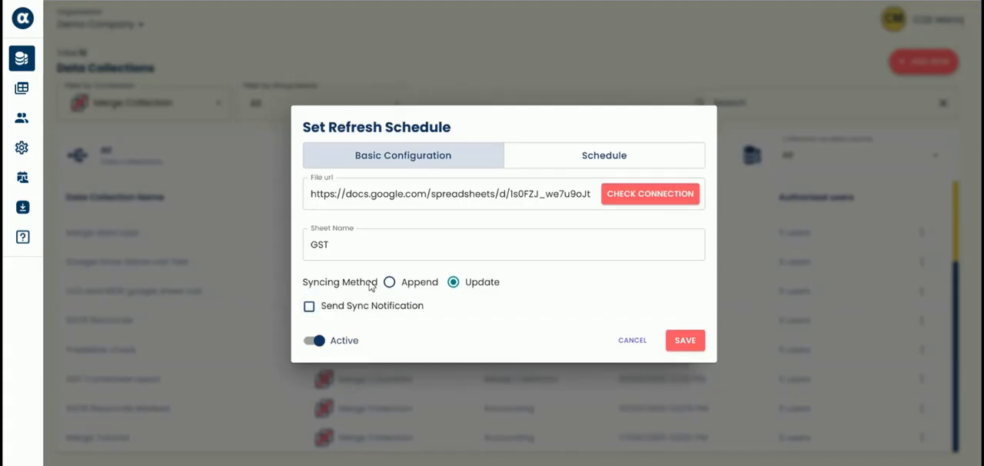
click(690, 344)
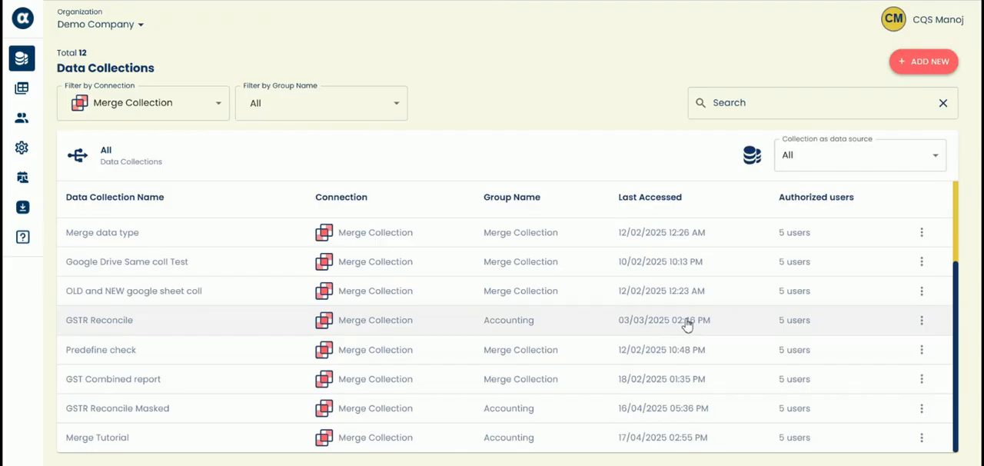
- Switch to Google Sheets and examine the synced merge data across the columns of the GST sheet
click(582, 435)
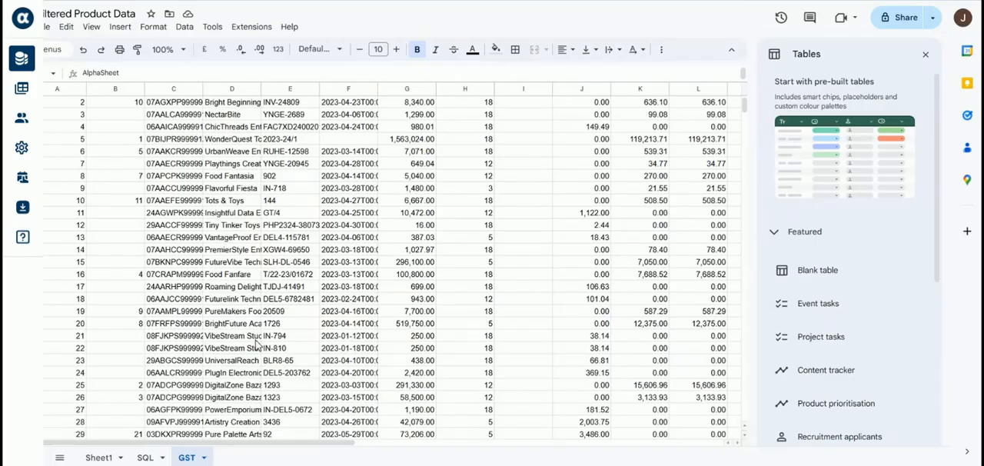
scroll(258, 346, right, 2)
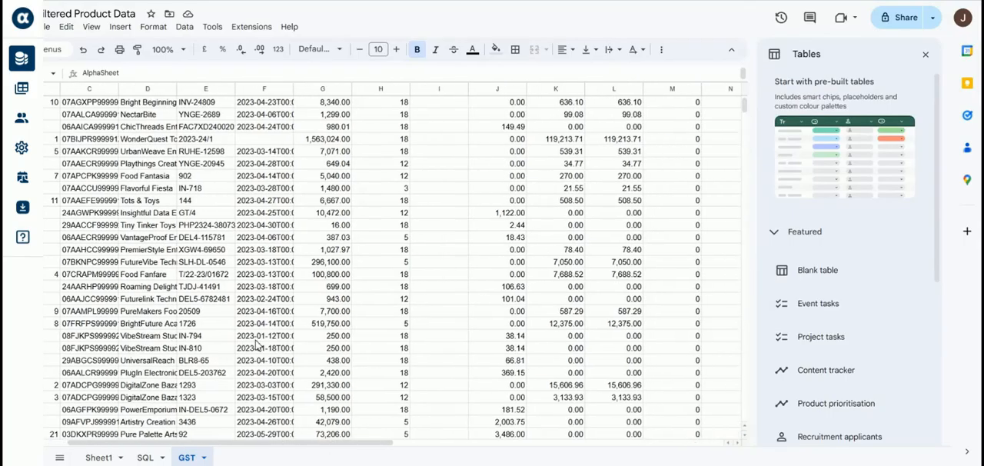
scroll(257, 346, left, 2)
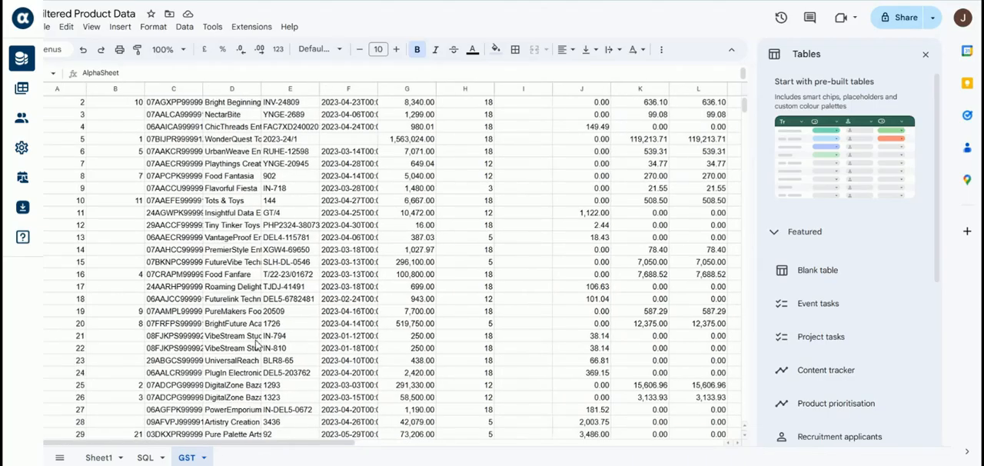